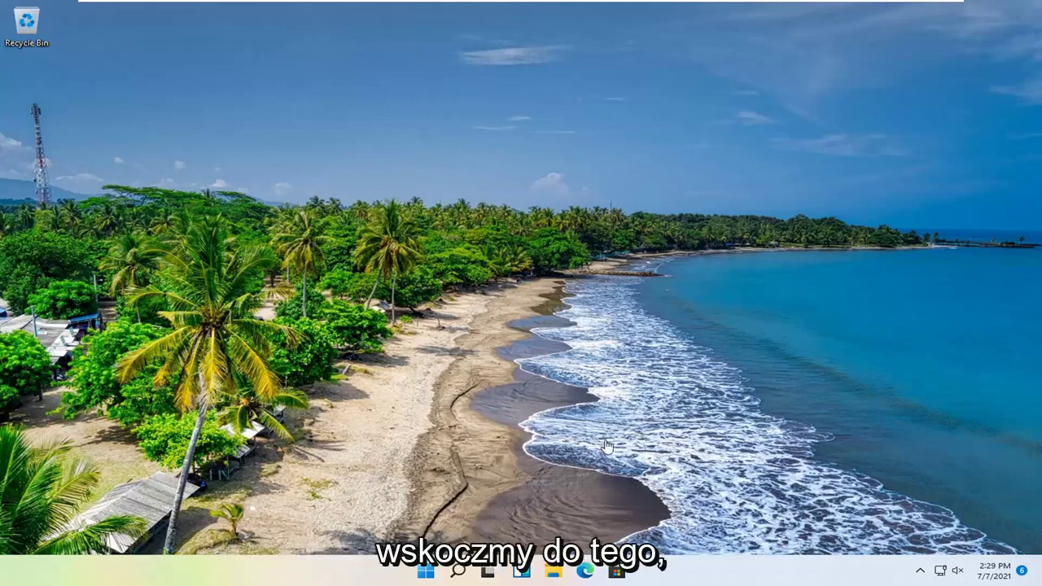
Open Apps & features in Windows Settings via the Start quick-link menu
{"action": "right_click", "coordinate": [424, 576]}
{"action": "left_click", "coordinate": [374, 434]}
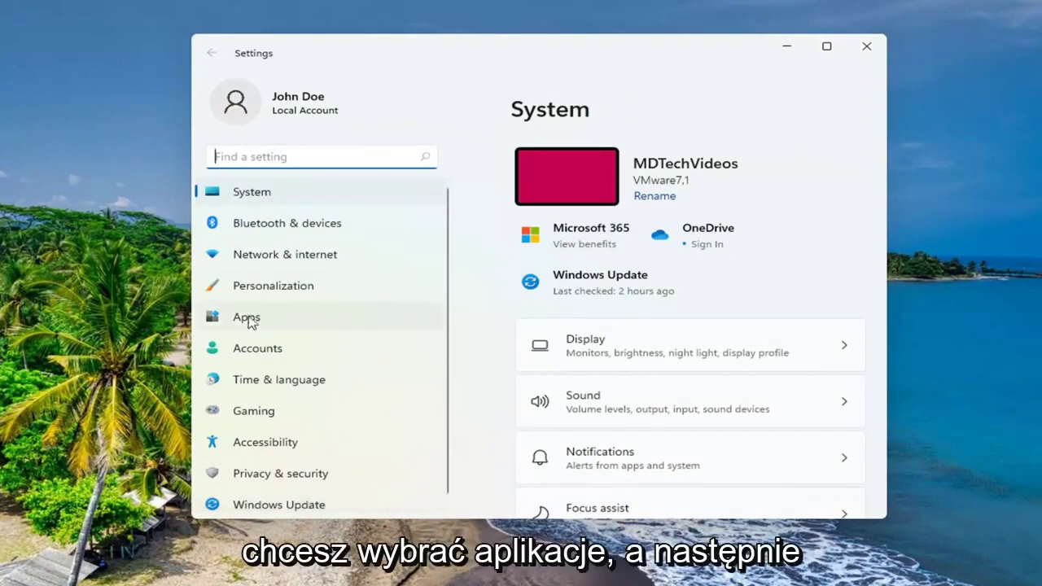
{"action": "left_click", "coordinate": [246, 322]}
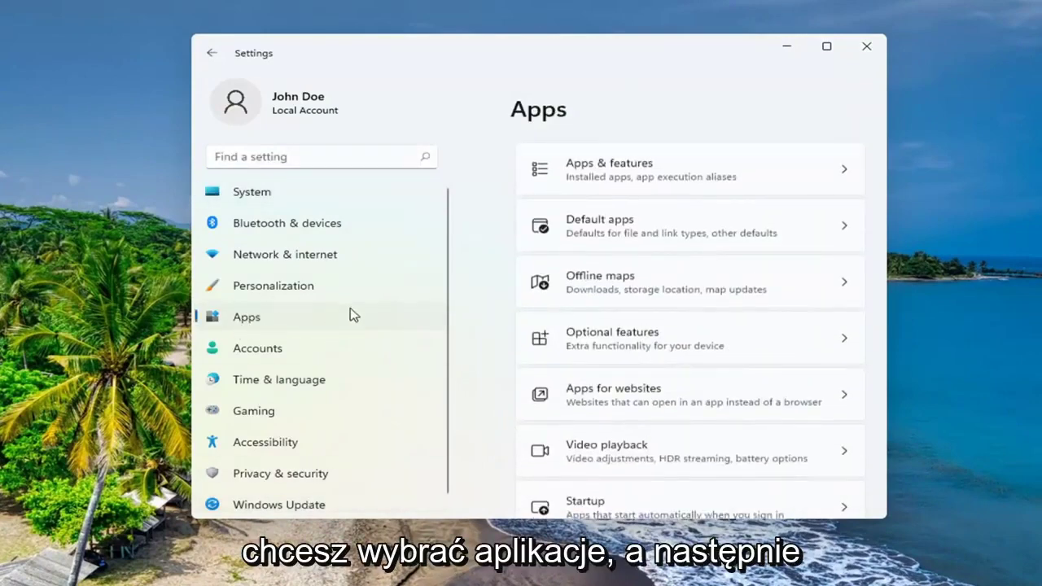
{"action": "left_click", "coordinate": [636, 171]}
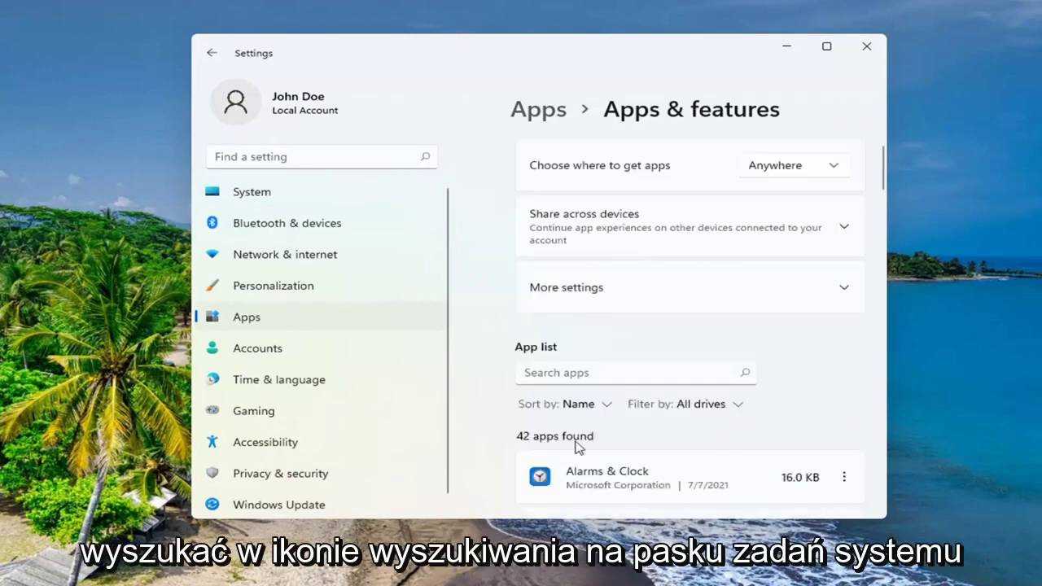
Filter the installed apps by 'mail' and bring up Mail and Calendar's options menu
{"action": "scroll", "coordinate": [610, 361], "scroll_direction": "down", "scroll_amount": 1}
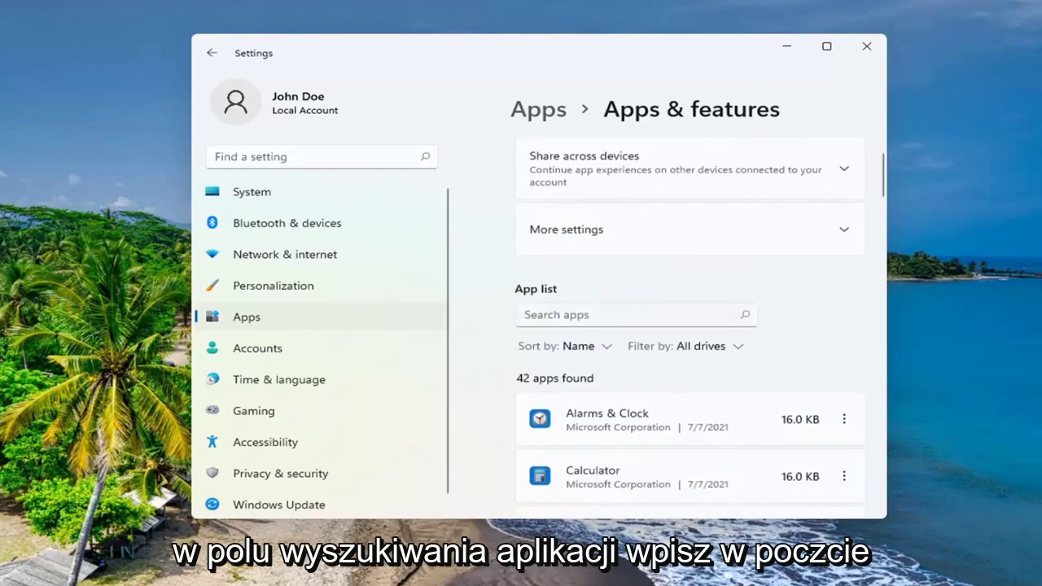
{"action": "left_click", "coordinate": [635, 315]}
{"action": "type", "text": "mail"}
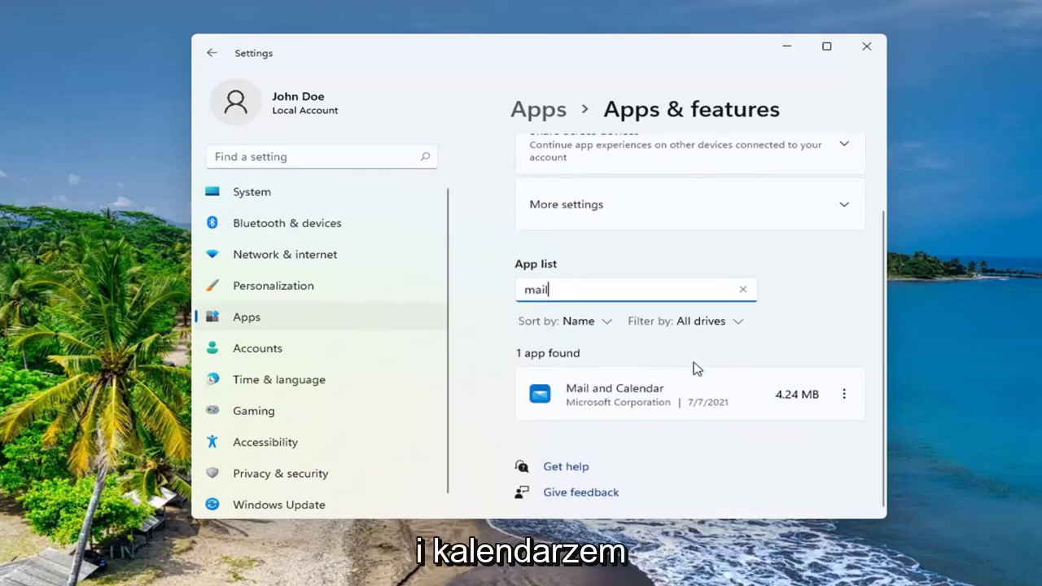
{"action": "left_click", "coordinate": [845, 394]}
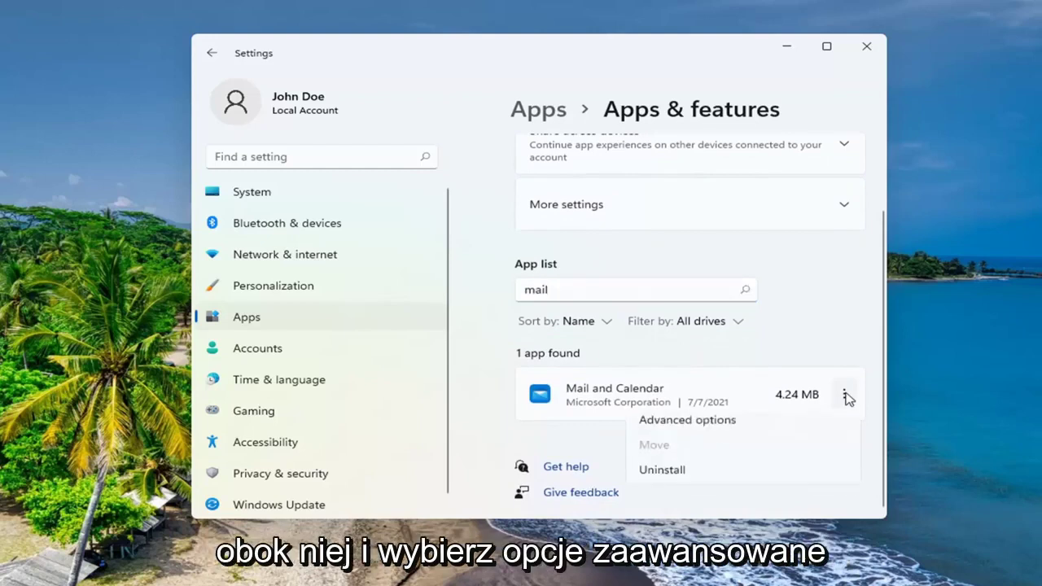
Run Repair on Mail and Calendar from its Advanced options page
{"action": "left_click", "coordinate": [686, 428]}
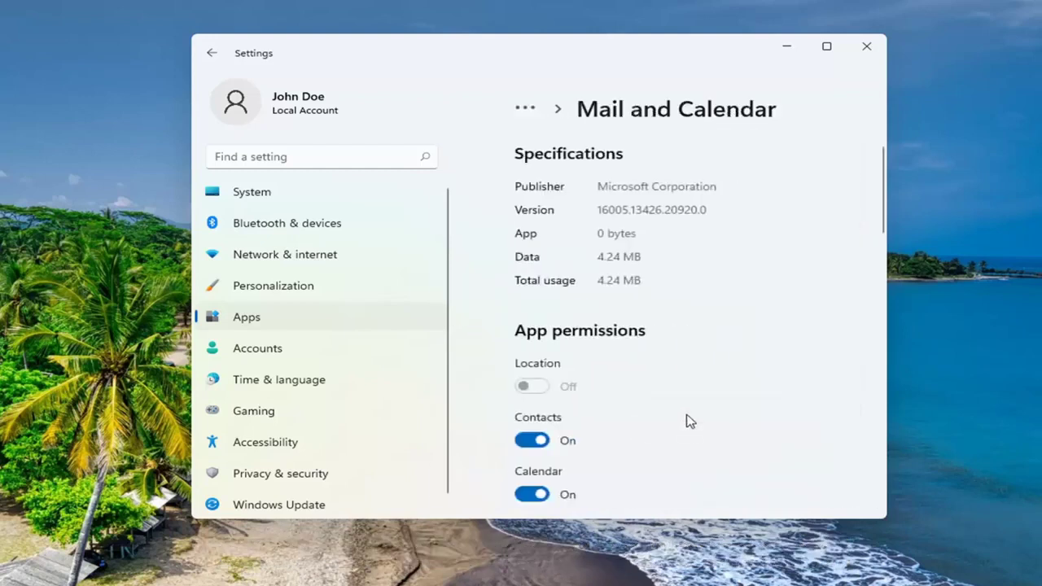
{"action": "scroll", "coordinate": [676, 411], "scroll_direction": "down", "scroll_amount": 5}
{"action": "scroll", "coordinate": [664, 400], "scroll_direction": "down", "scroll_amount": 6}
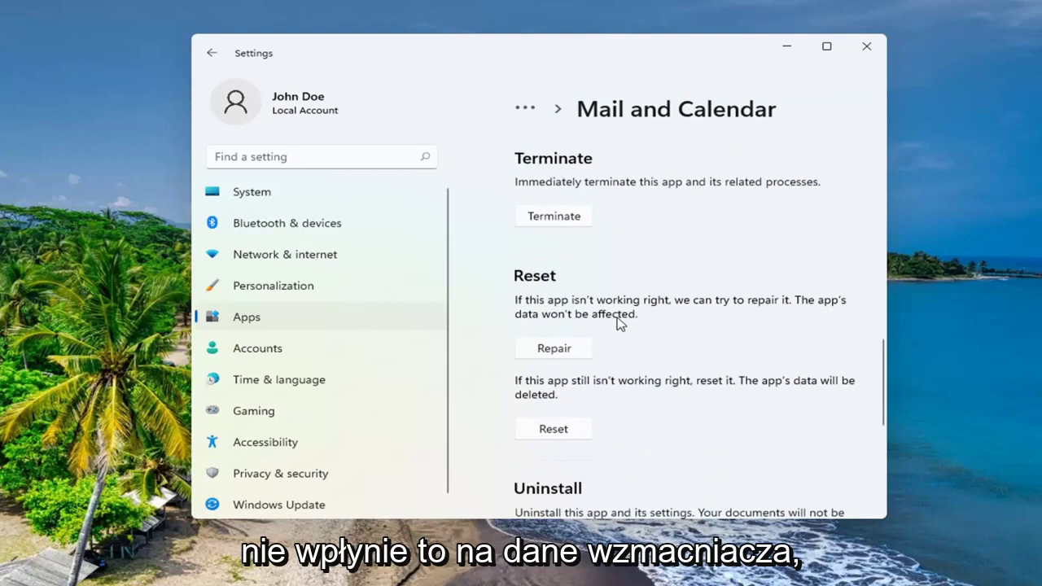
{"action": "left_click", "coordinate": [551, 350]}
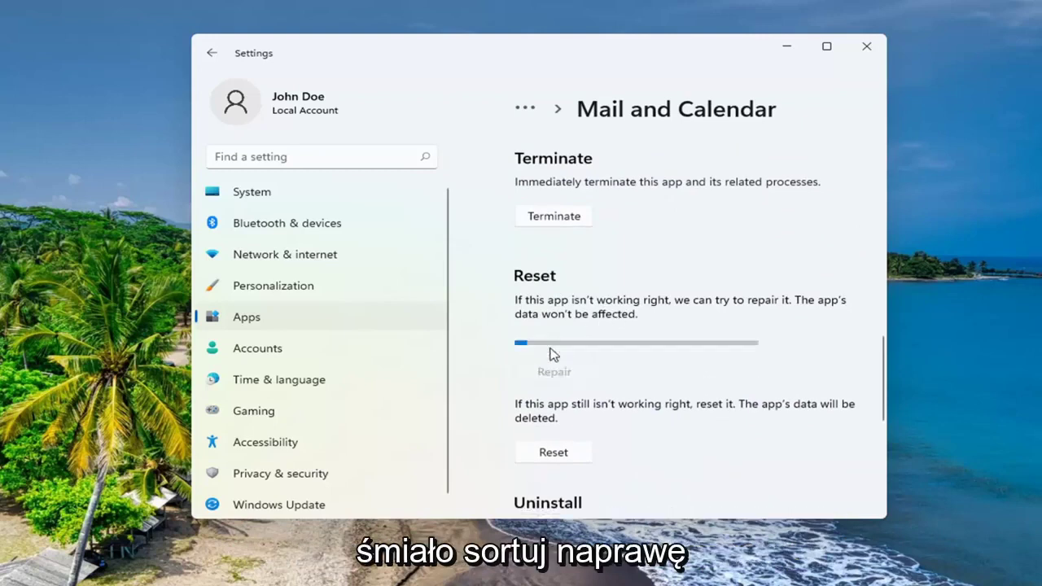
{"action": "scroll", "coordinate": [550, 354], "scroll_direction": "down", "scroll_amount": 1}
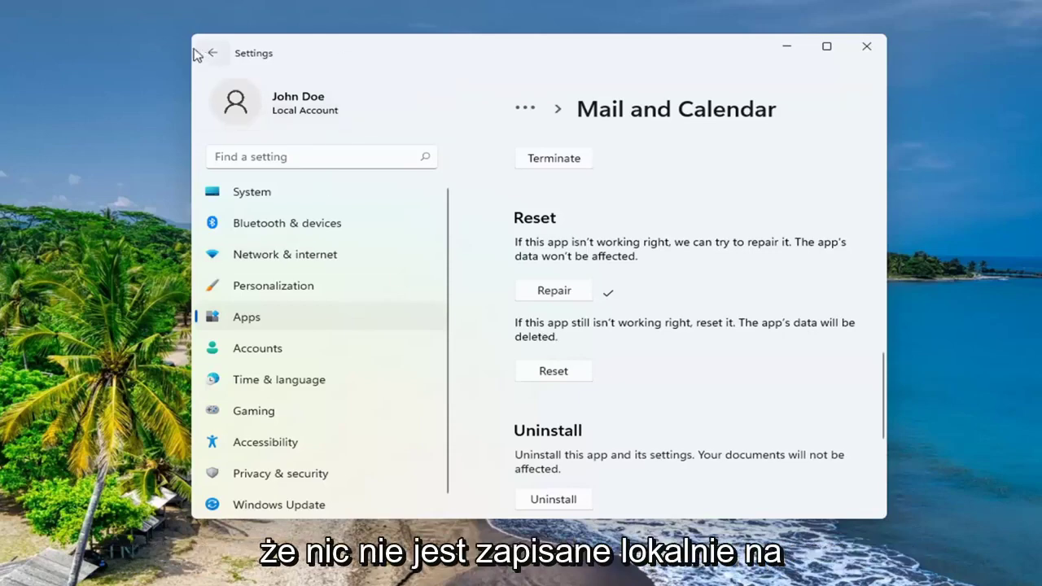
Reset Mail and Calendar, confirming permanent deletion of its app data
{"action": "left_click", "coordinate": [550, 376]}
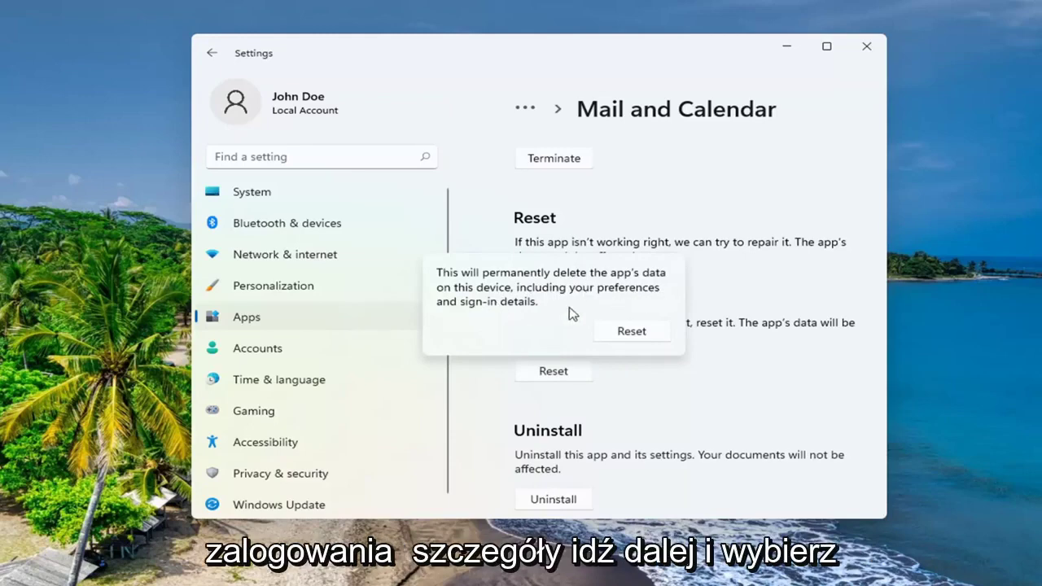
{"action": "left_click", "coordinate": [644, 335]}
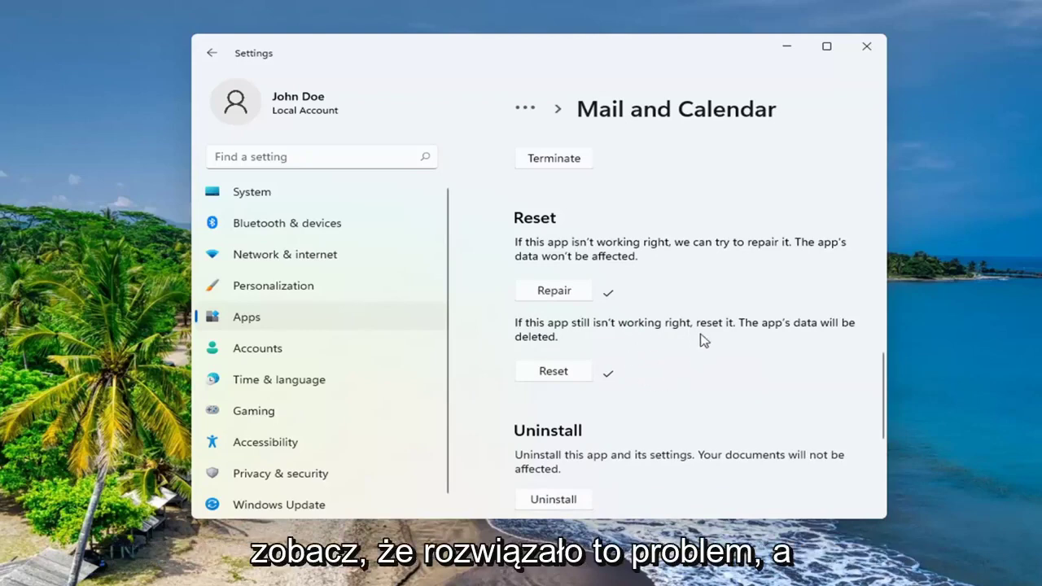
{"action": "scroll", "coordinate": [705, 340], "scroll_direction": "down", "scroll_amount": 1}
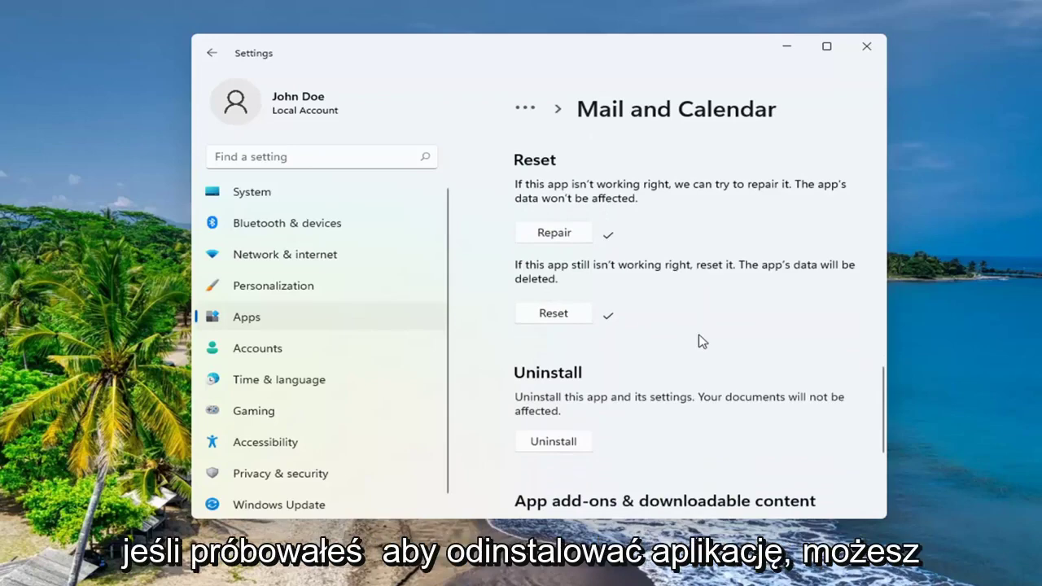
Uninstall Mail and Calendar, confirming removal of the app and its info
{"action": "left_click", "coordinate": [553, 441]}
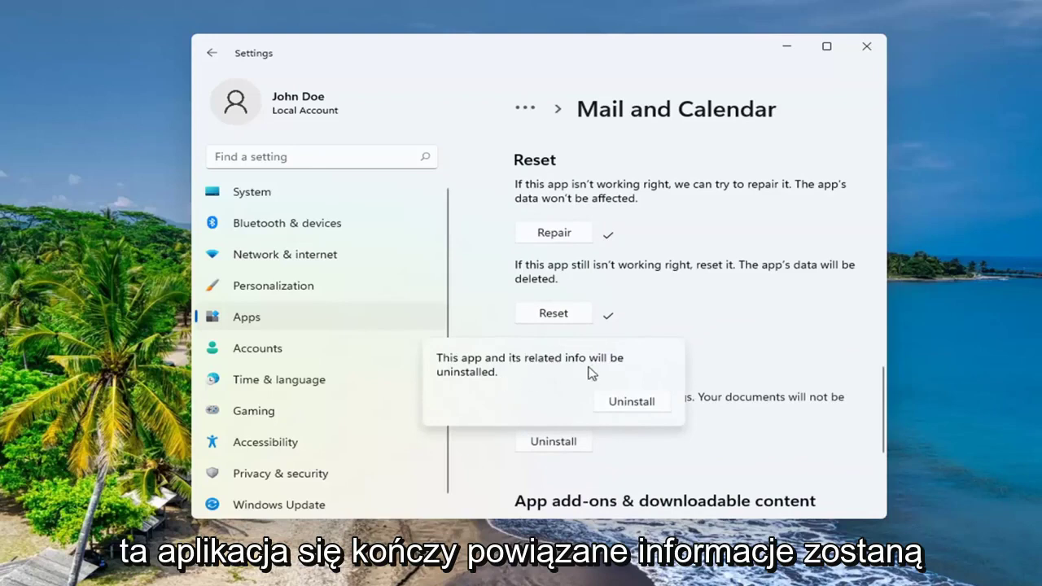
{"action": "left_click", "coordinate": [626, 407]}
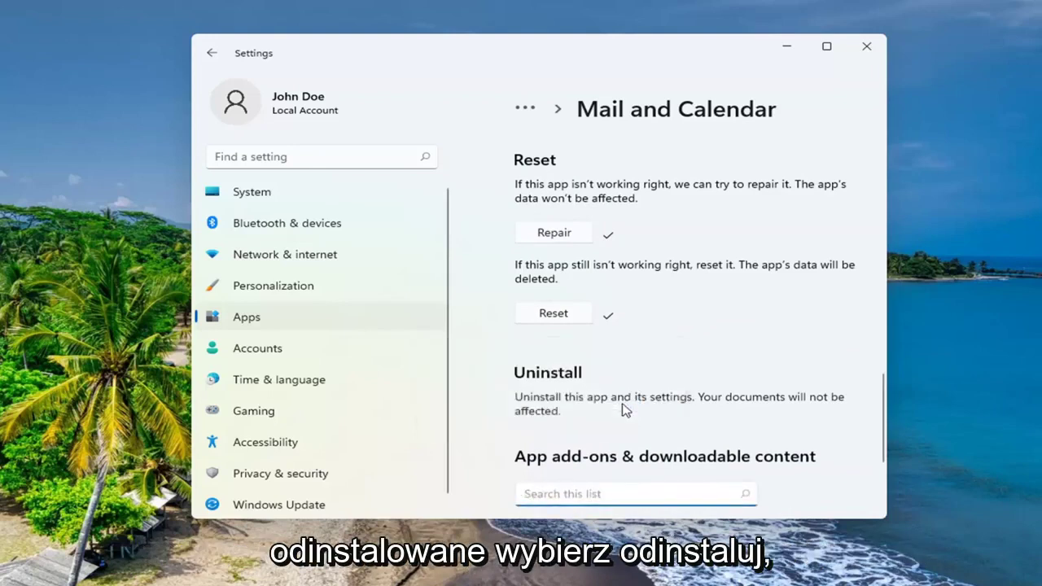
{"action": "scroll", "coordinate": [560, 397], "scroll_direction": "down", "scroll_amount": 1}
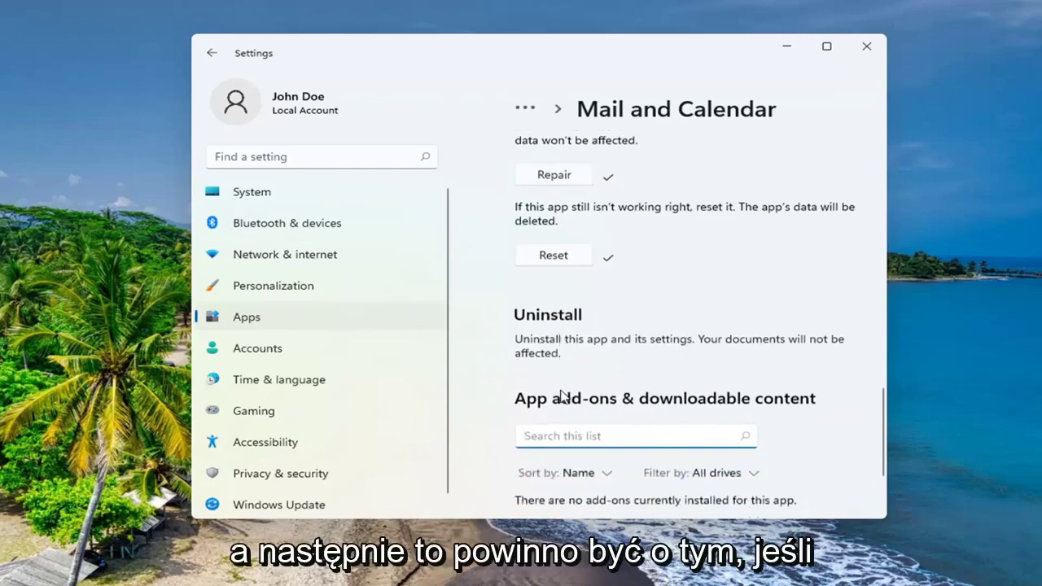
{"action": "scroll", "coordinate": [560, 396], "scroll_direction": "up", "scroll_amount": 1}
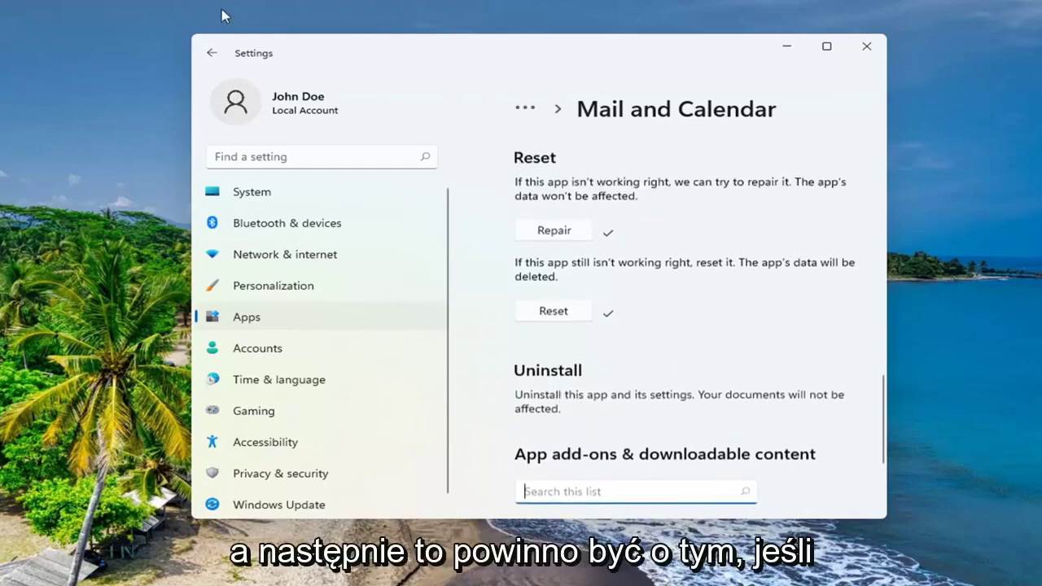
Verify a 'mail' search in the app list finds nothing, then close Settings
{"action": "left_click", "coordinate": [220, 52]}
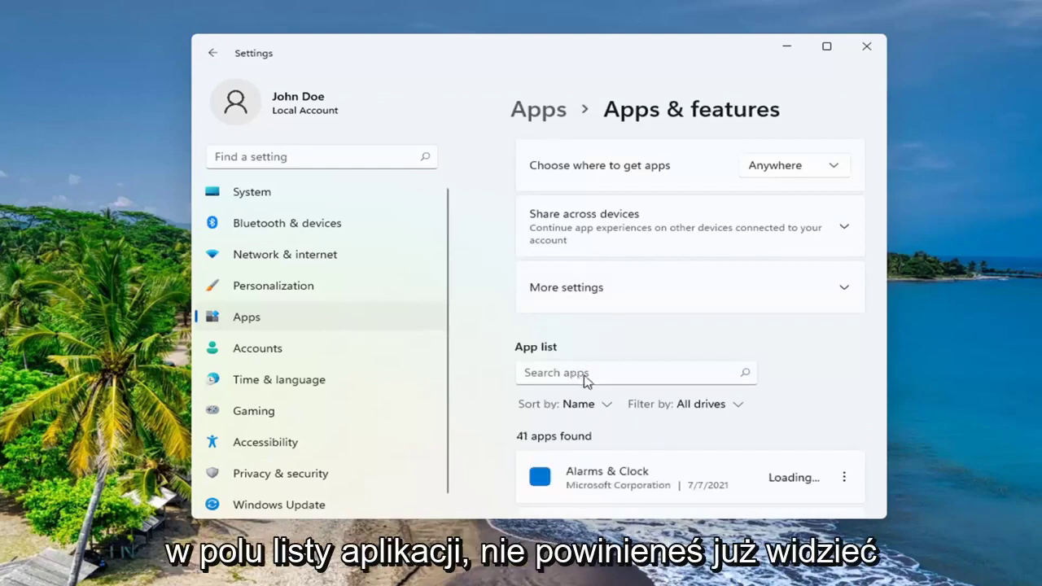
{"action": "left_click", "coordinate": [579, 376]}
{"action": "type", "text": "mail"}
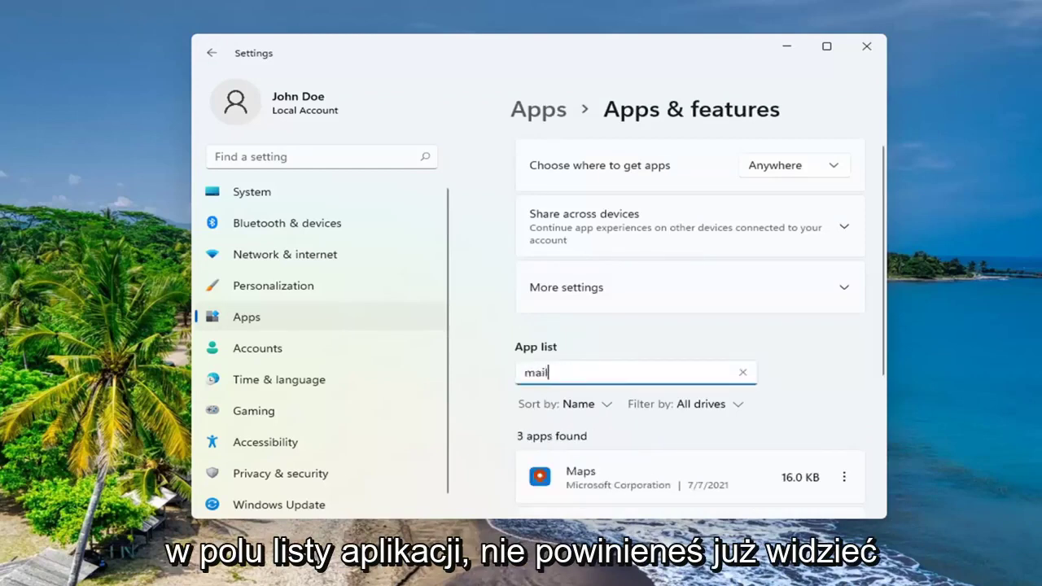
{"action": "scroll", "coordinate": [611, 434], "scroll_direction": "down", "scroll_amount": 2}
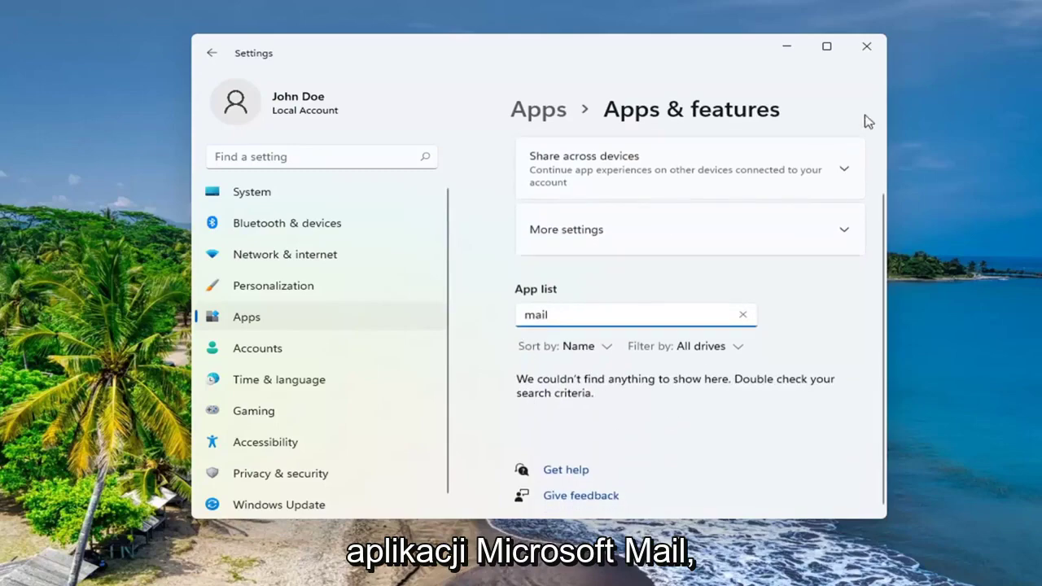
{"action": "left_click", "coordinate": [867, 46]}
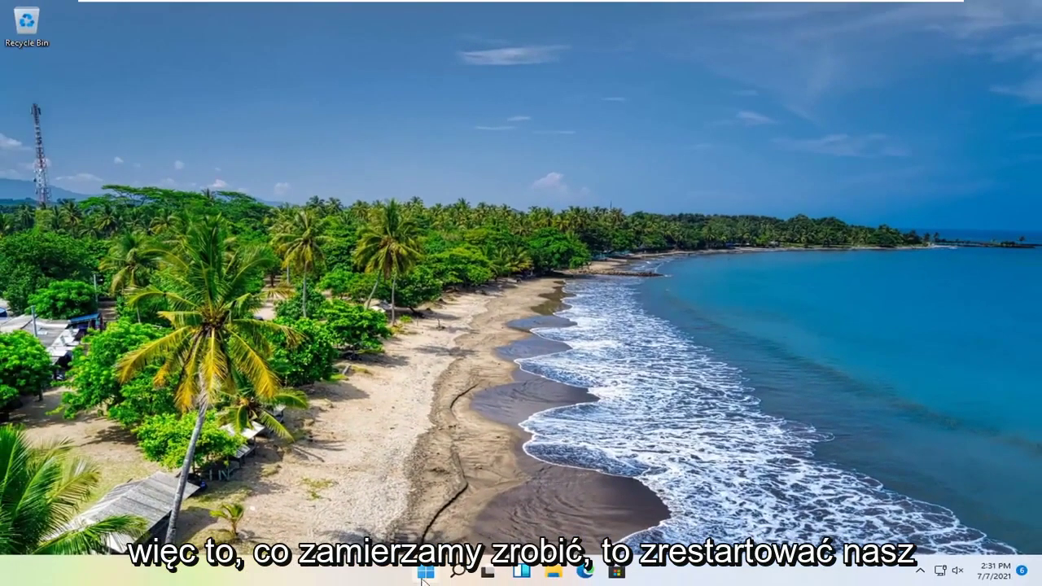
{"action": "right_click", "coordinate": [425, 572]}
{"action": "mouse_move", "coordinate": [462, 520]}
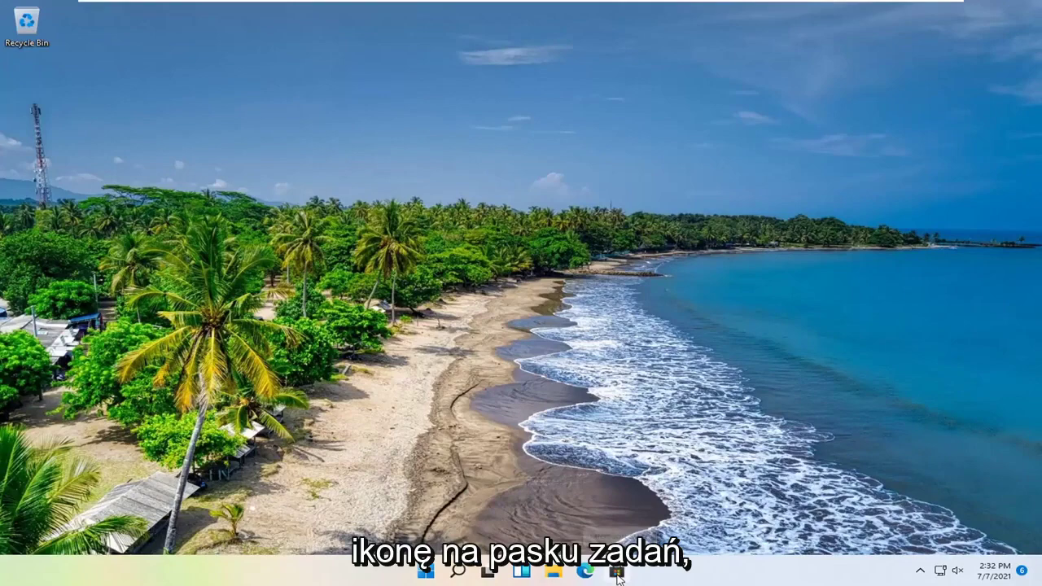
Search Microsoft Store for 'mail' and open the Mail and Calendar product page
{"action": "left_click", "coordinate": [624, 575]}
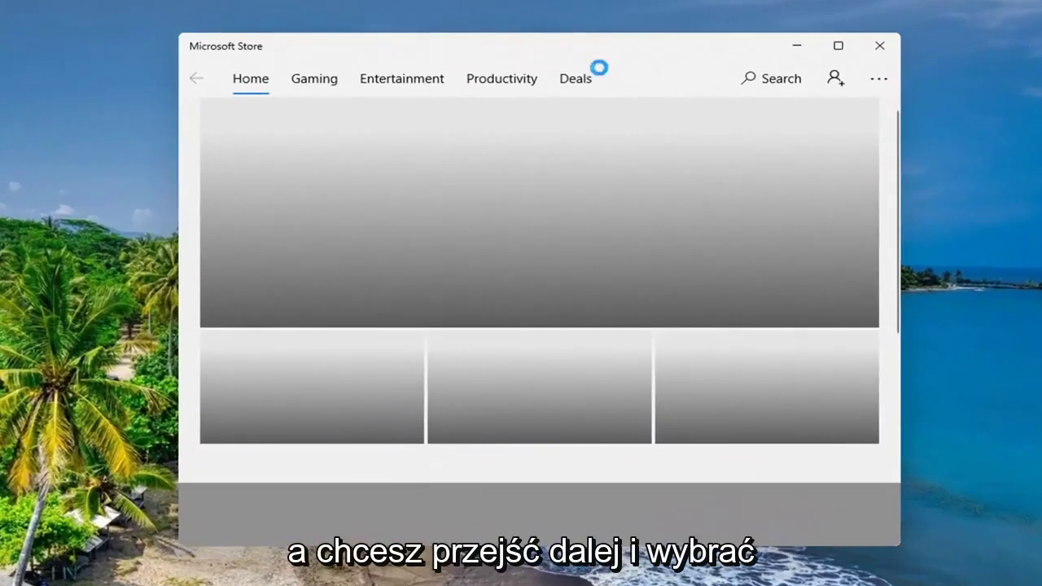
{"action": "left_click", "coordinate": [774, 79]}
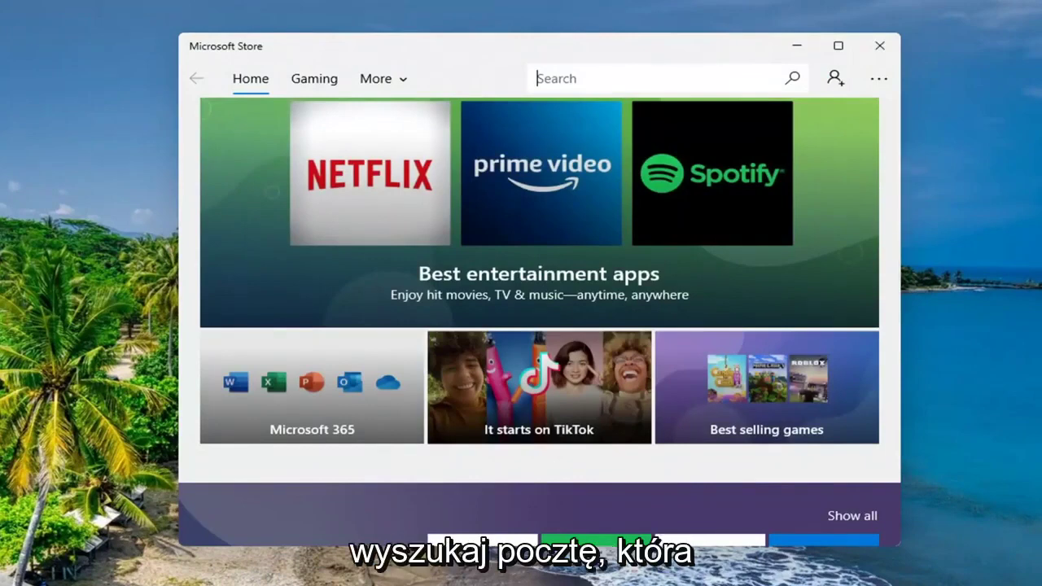
{"action": "type", "text": "mail"}
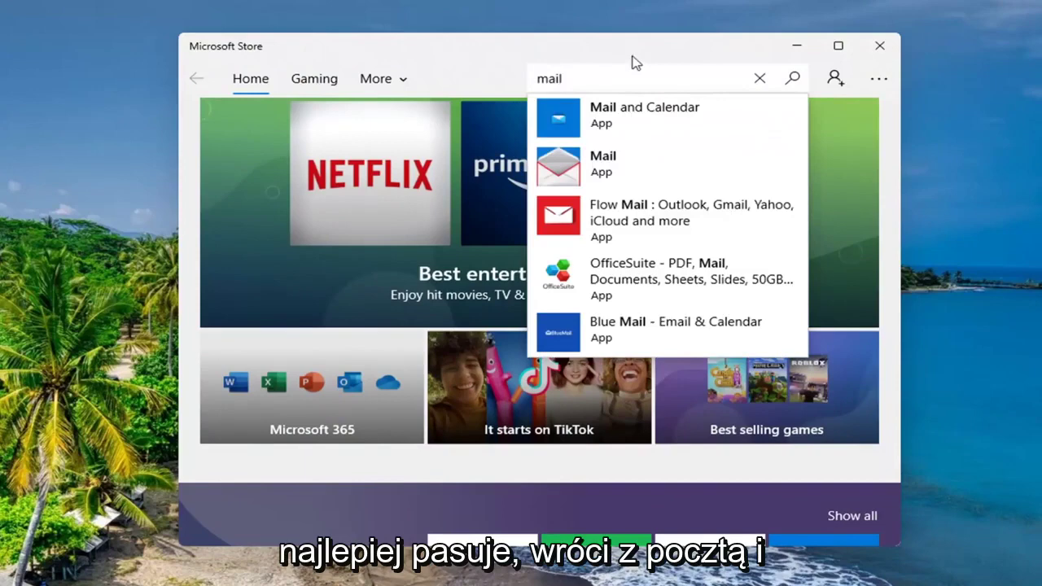
{"action": "left_click", "coordinate": [623, 120]}
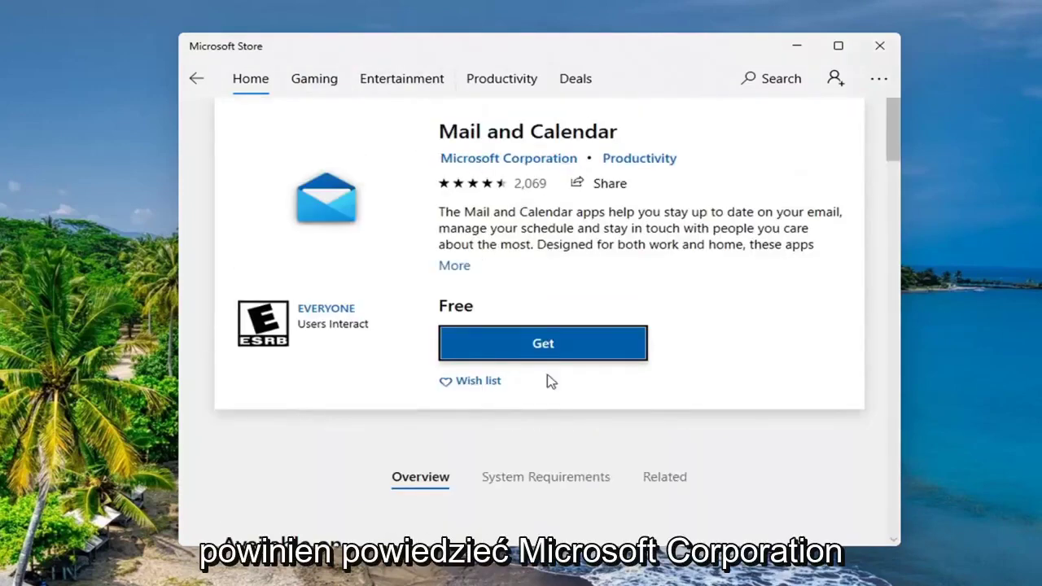
Get Mail and Calendar, declining the Microsoft account sign-in prompt
{"action": "left_click", "coordinate": [545, 344]}
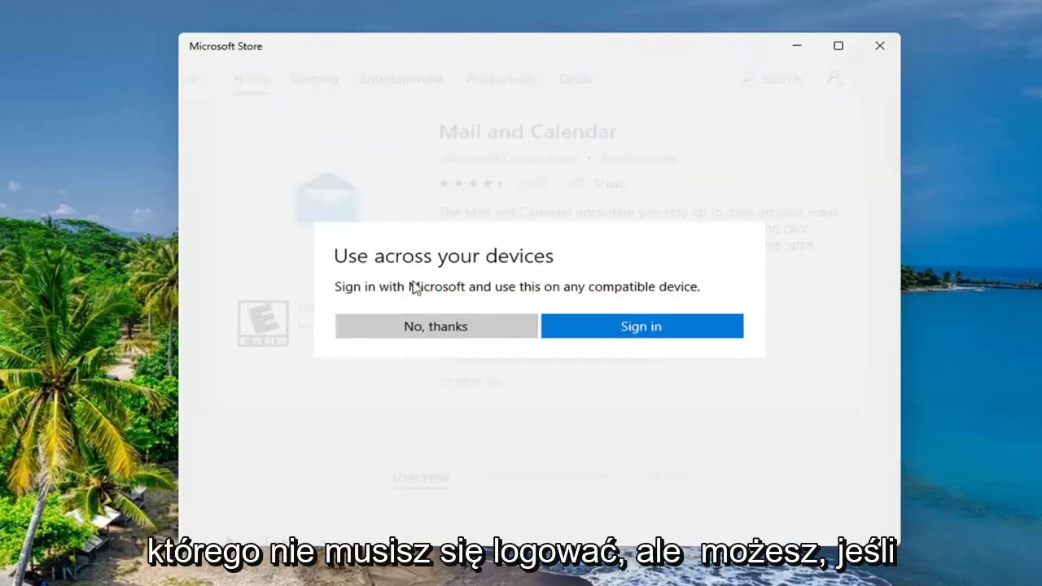
{"action": "left_click", "coordinate": [433, 327]}
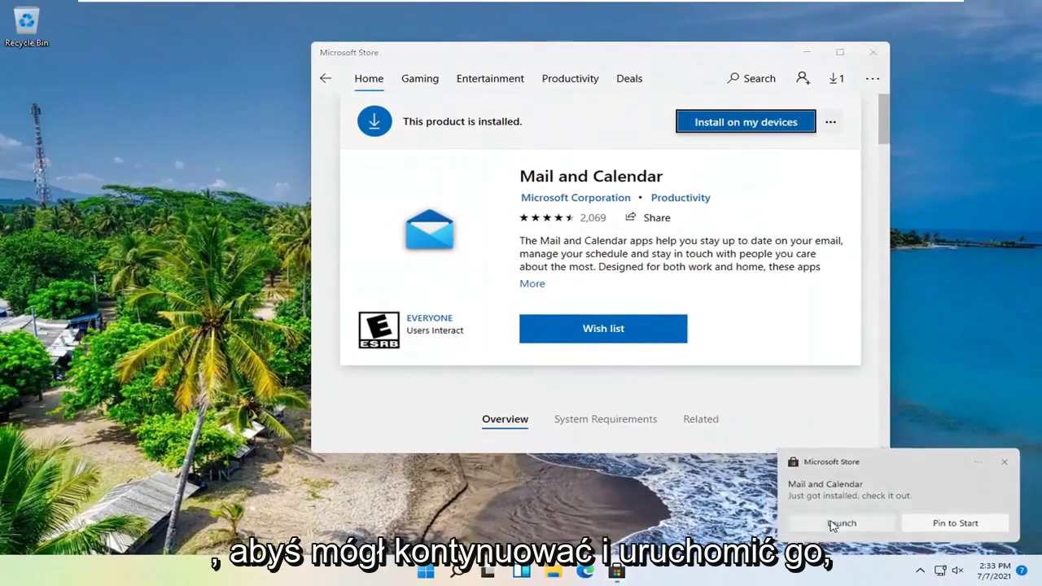
Launch the reinstalled Mail app to its Welcome screen, reposition the window, then close it
{"action": "left_click", "coordinate": [832, 525]}
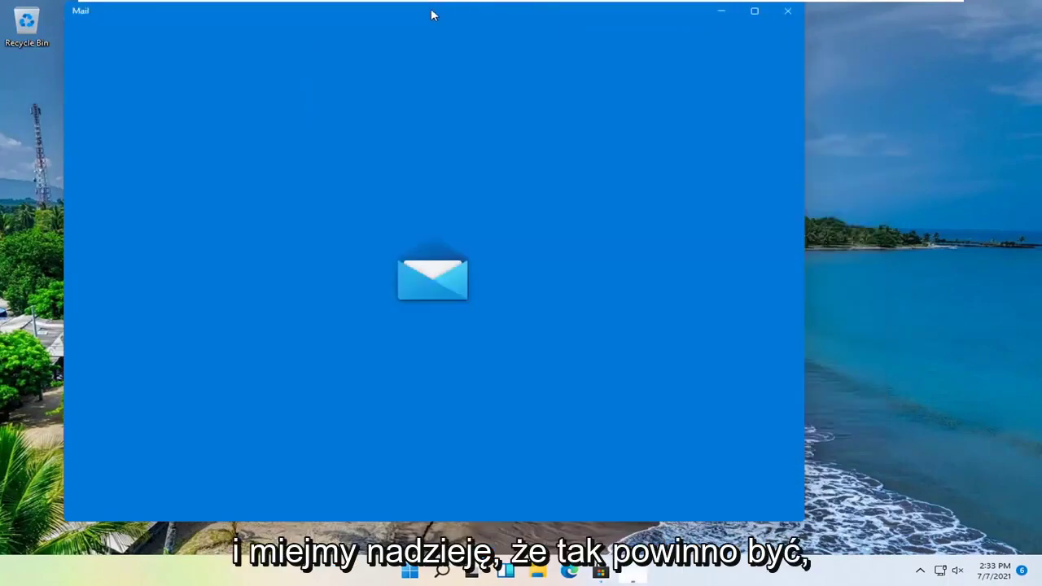
{"action": "left_click_drag", "start_coordinate": [430, 13], "coordinate": [544, 42]}
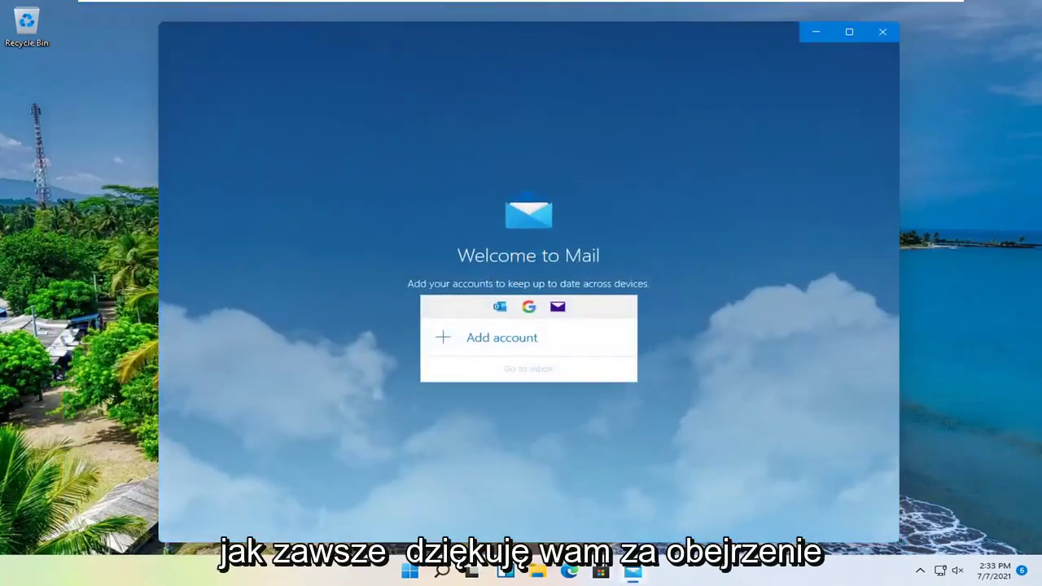
{"action": "left_click", "coordinate": [893, 37]}
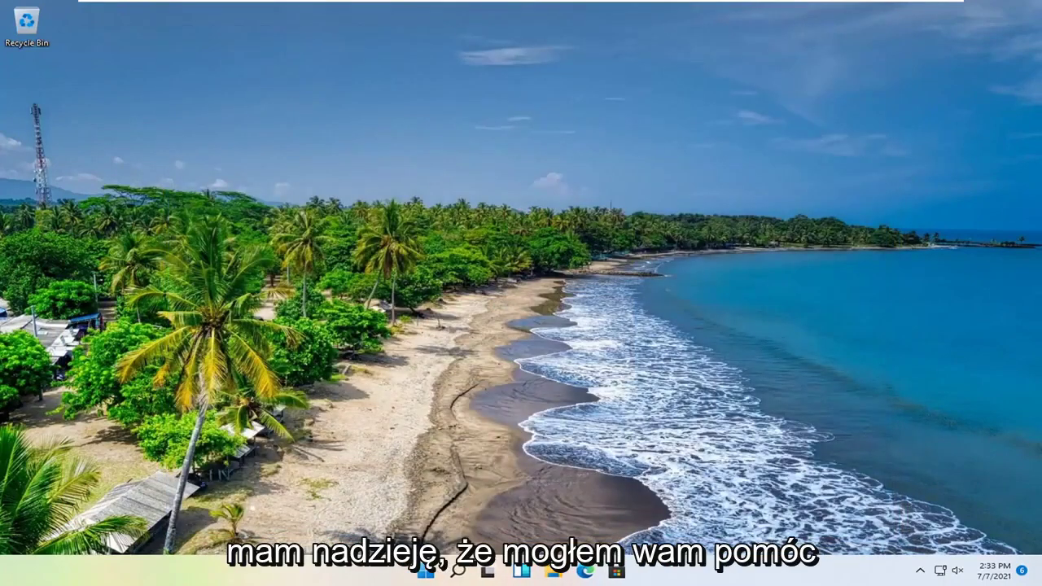